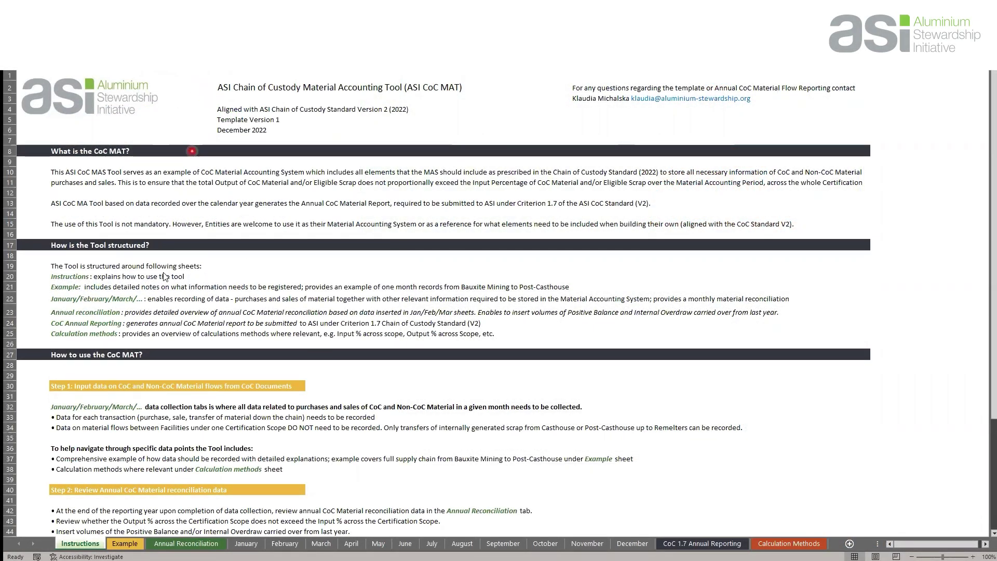
# View the Annual Reconciliation sheet, then the CoC 1.7 Annual Reporting sheet.
pyautogui.click(201, 544)
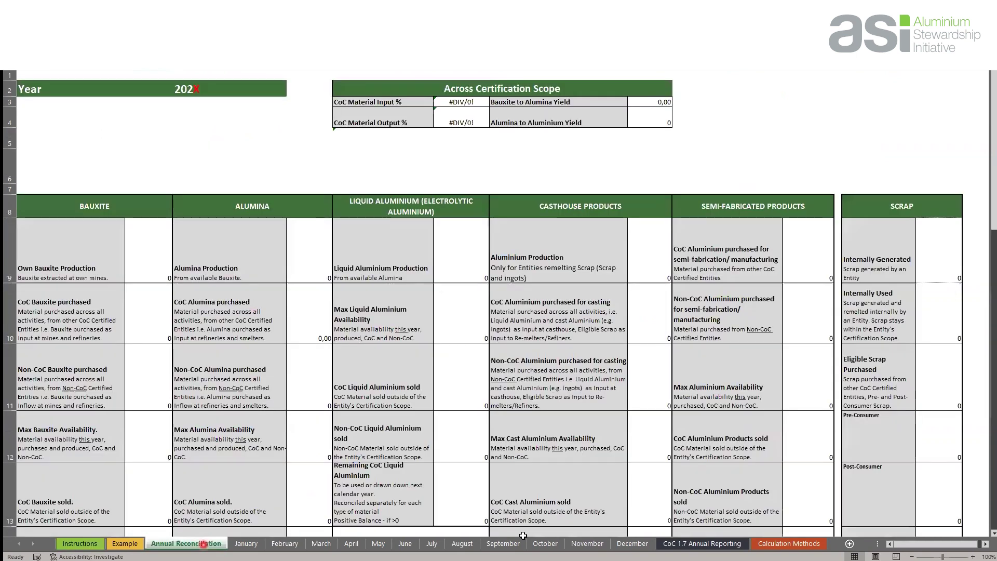
pyautogui.click(691, 544)
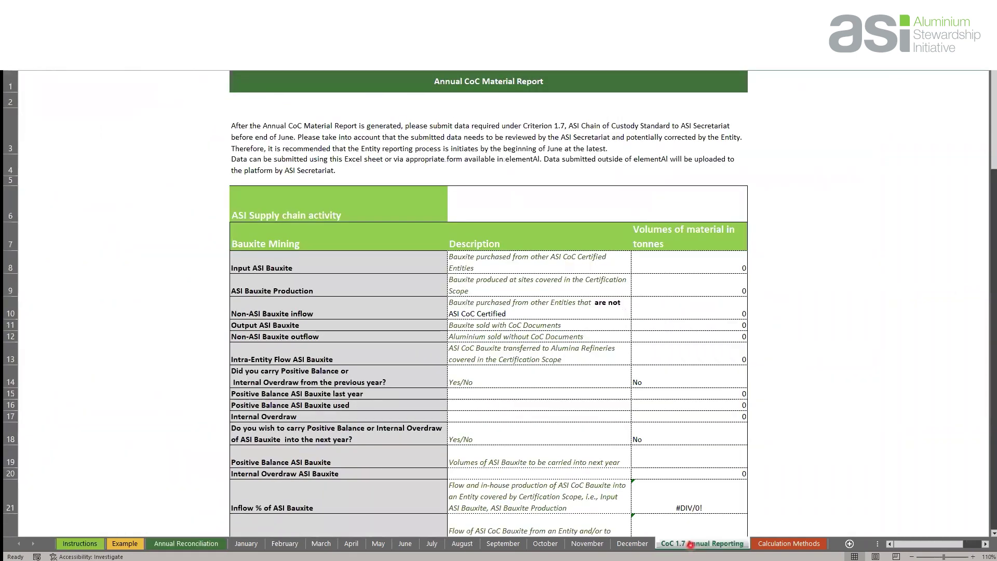
# View the blank January, February and March sheets, then return to CoC 1.7 Annual Reporting.
pyautogui.click(246, 543)
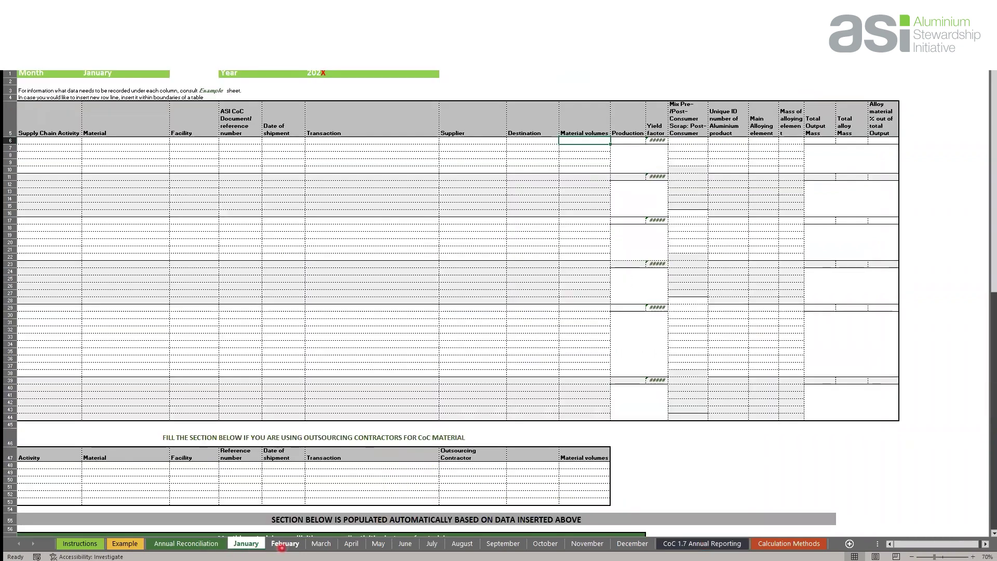
pyautogui.click(283, 544)
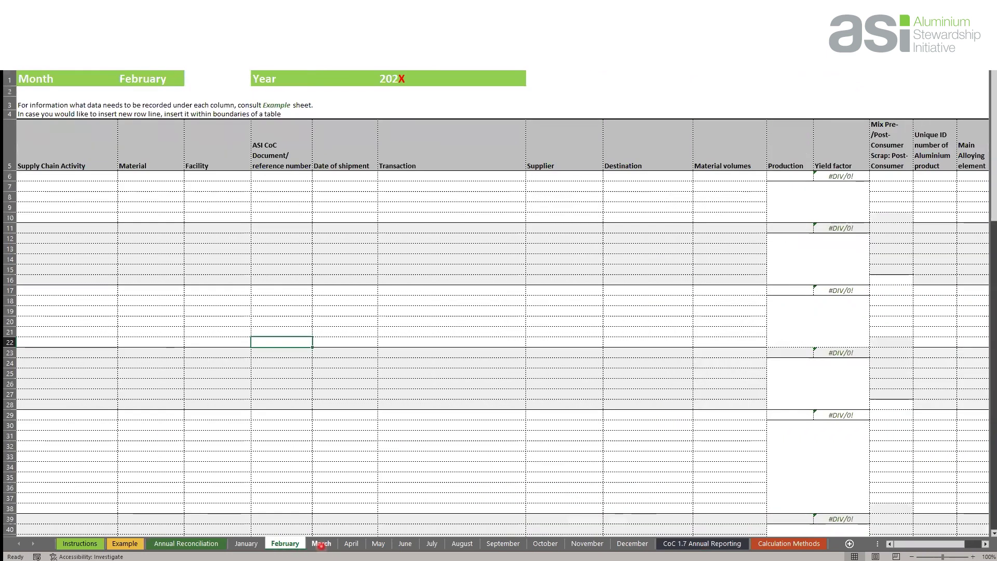
pyautogui.click(321, 544)
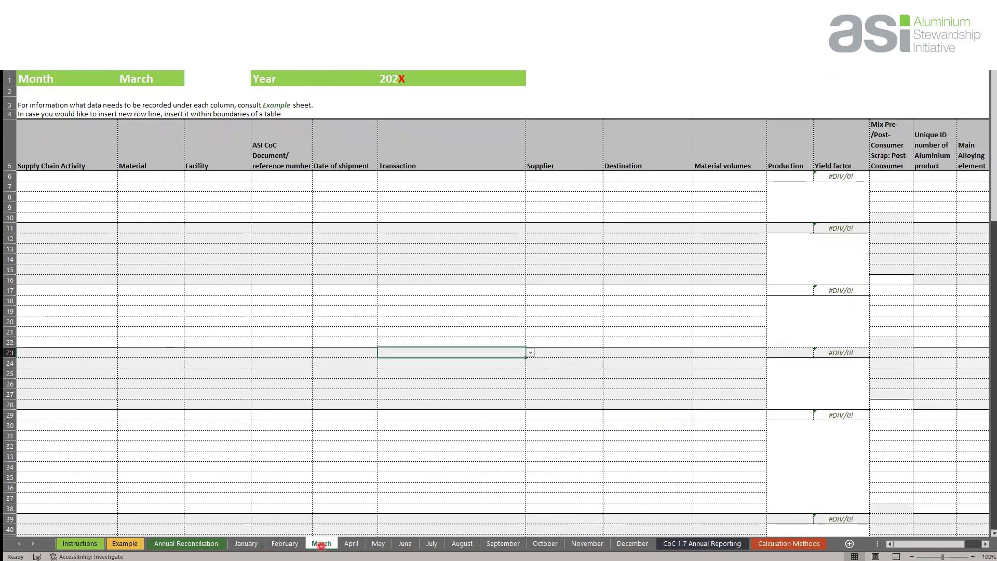
pyautogui.click(701, 544)
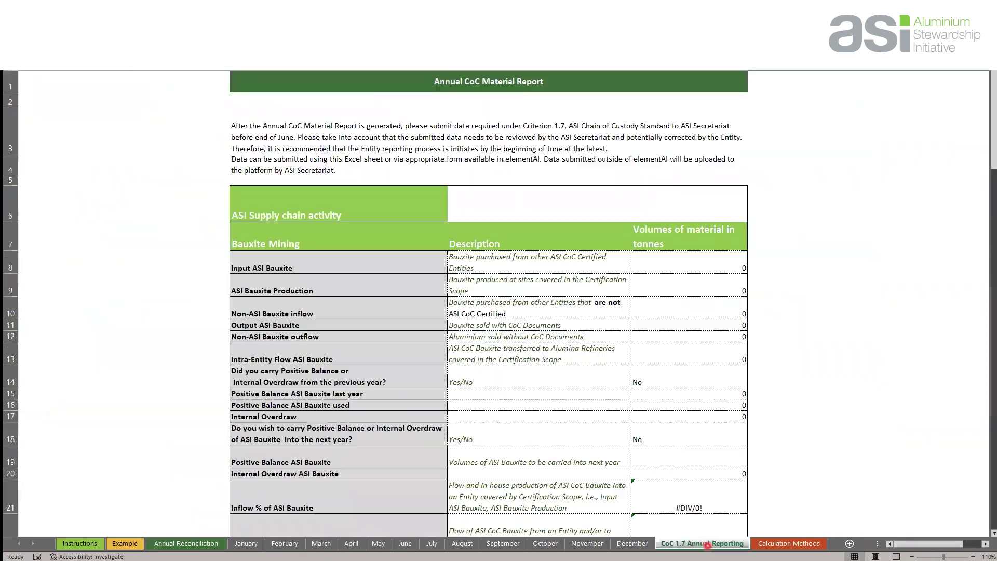
pyautogui.scroll(-4, 658, 423)
pyautogui.scroll(-4, 657, 423)
pyautogui.scroll(-3, 657, 422)
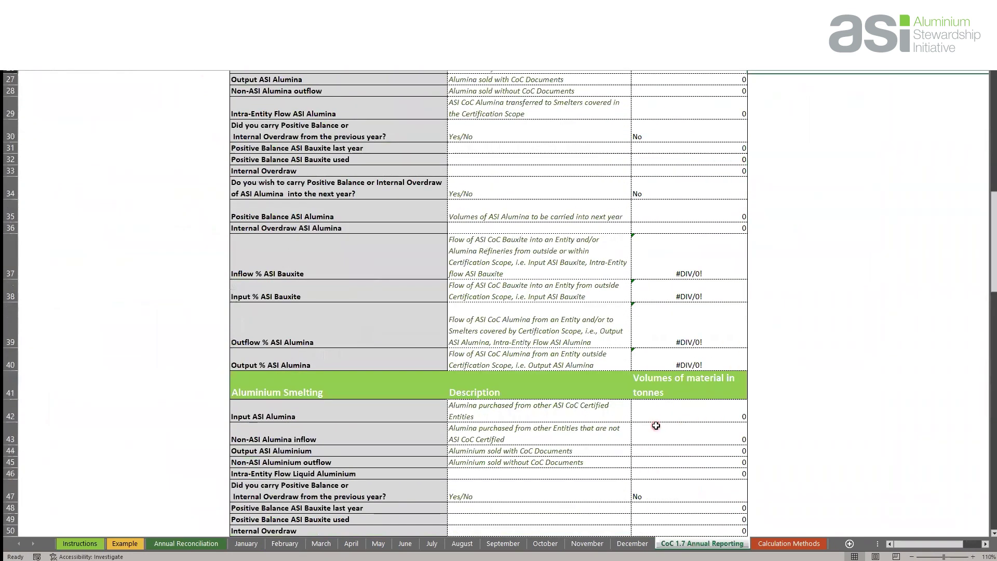
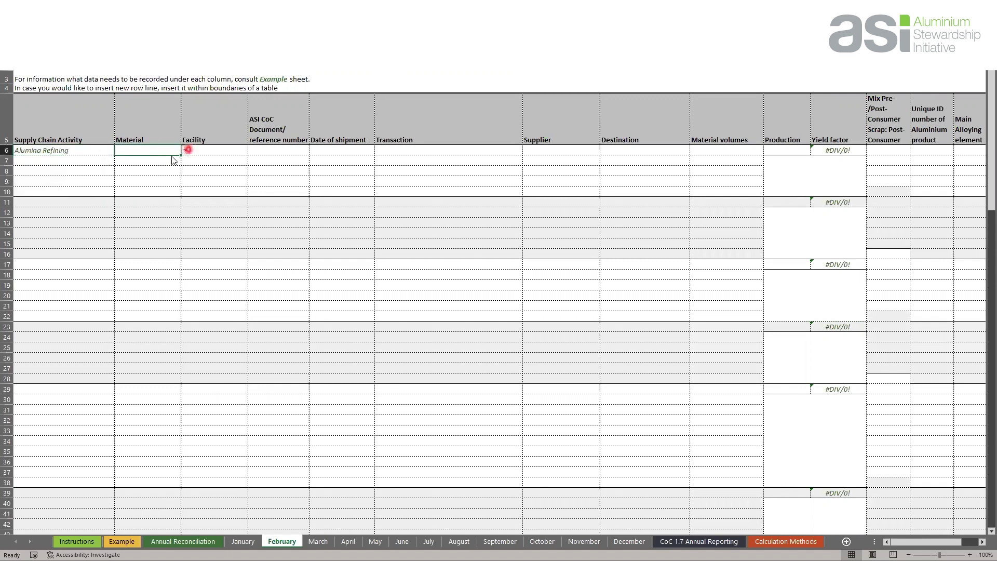
# Enter Bauxite, Refinery 1, reference 1234-R and date 12/01/2023 in row 6.
pyautogui.click(185, 149)
pyautogui.write('Bauxite')
pyautogui.click(224, 149)
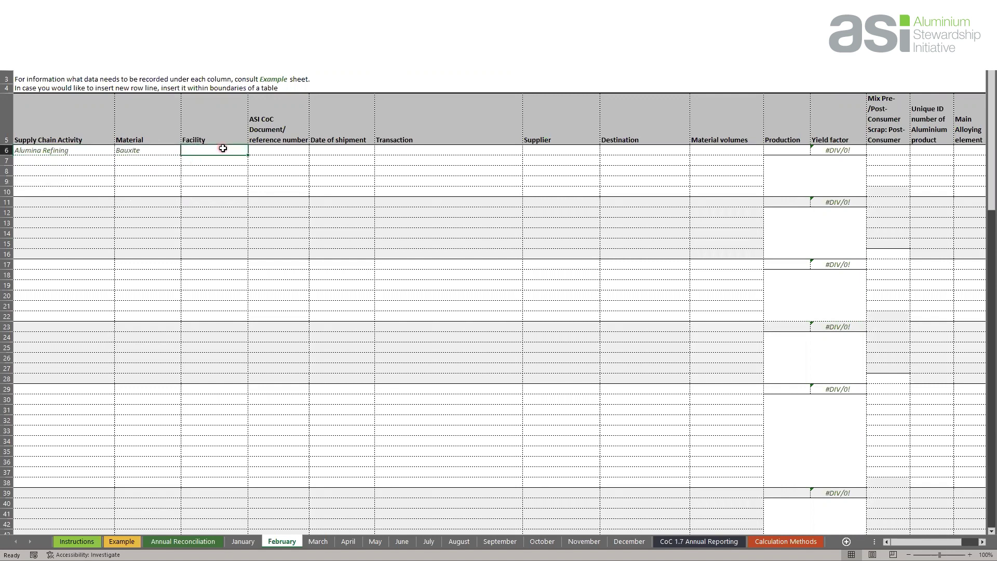
pyautogui.write('Refinery')
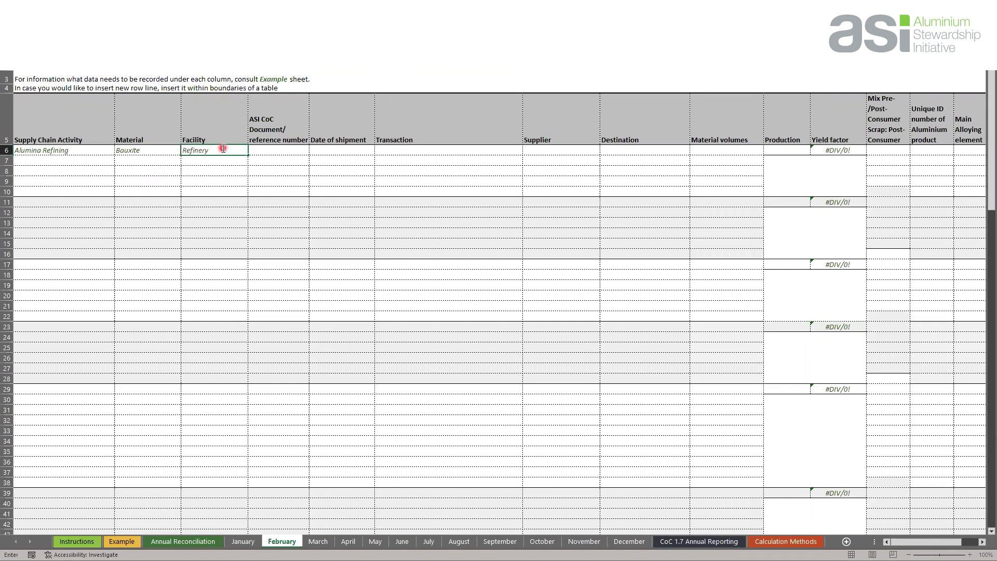
pyautogui.write(' 1')
pyautogui.press('Tab')
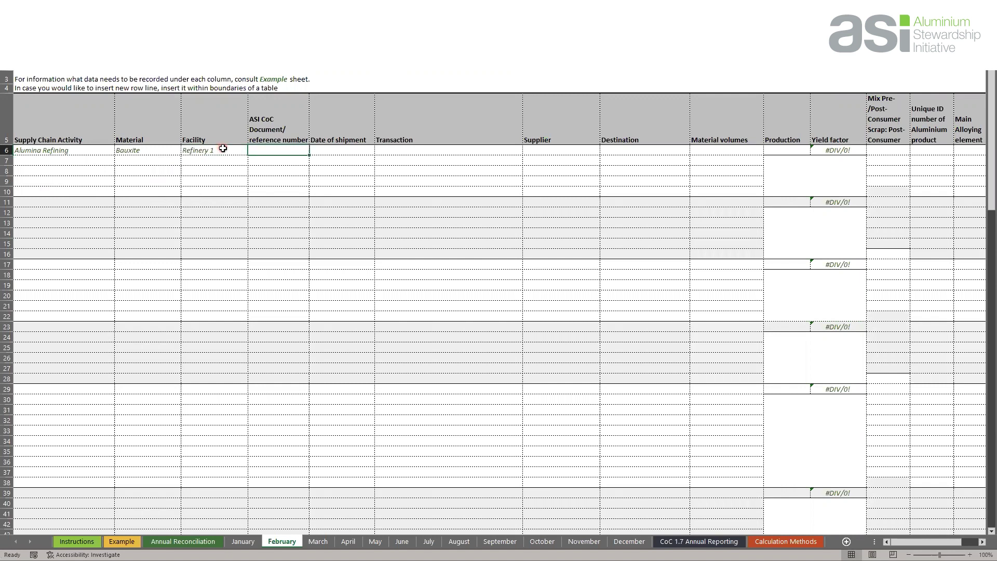
pyautogui.write('1234-R')
pyautogui.press('Tab')
pyautogui.write('12/-')
pyautogui.write('12/01/2023')
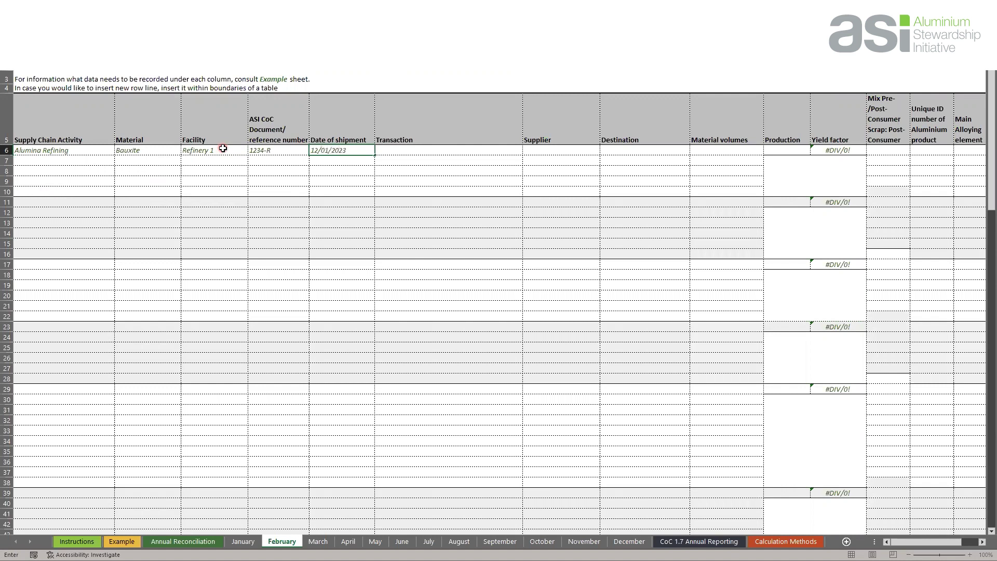
pyautogui.press('Tab')
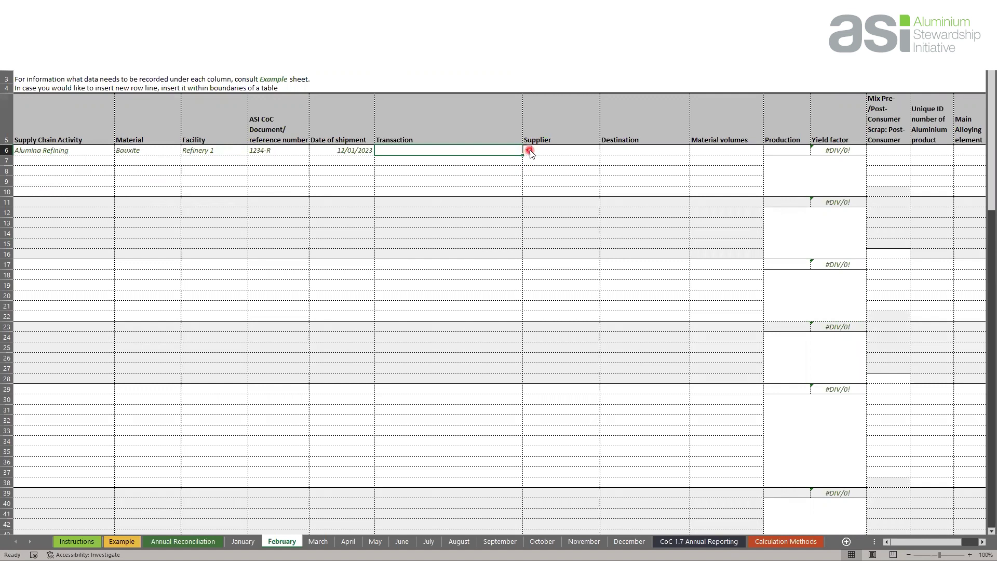
# Set row 6 to purchased CoC Material/ Eligible Scrap, Bauxite supplier 1, volume 500000.
pyautogui.click(529, 151)
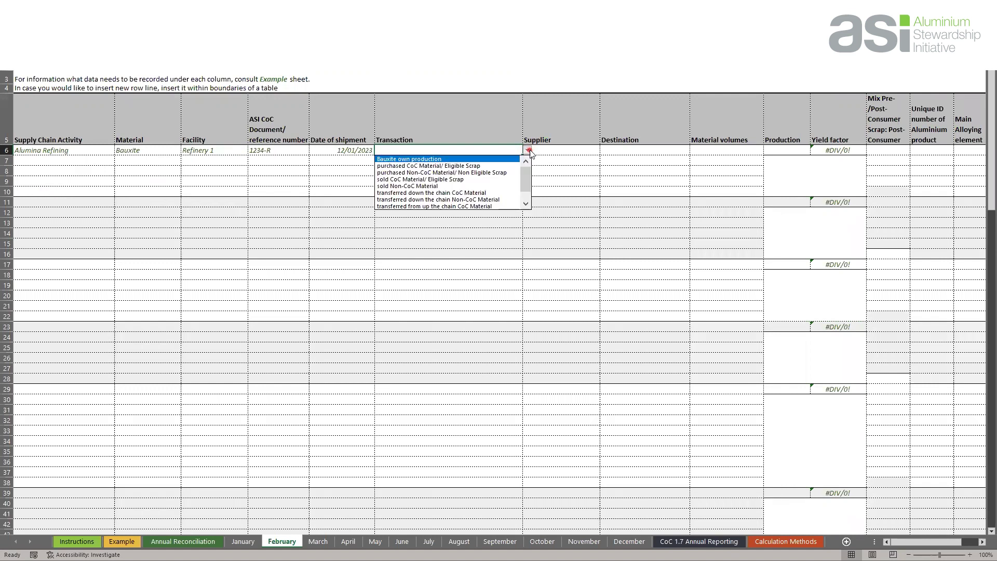
pyautogui.click(504, 165)
pyautogui.click(562, 148)
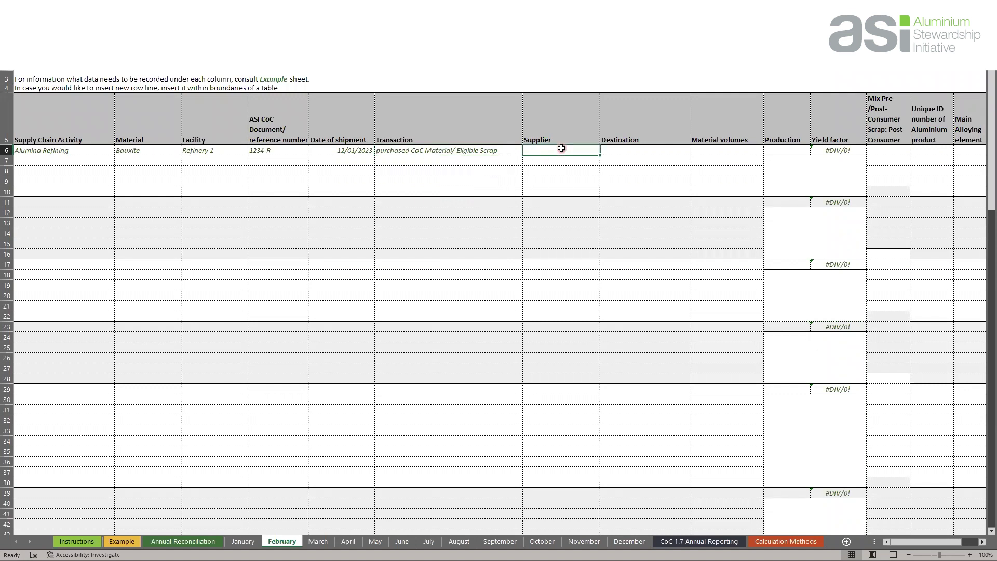
pyautogui.write('Bauxite supplier 1')
pyautogui.press('Tab')
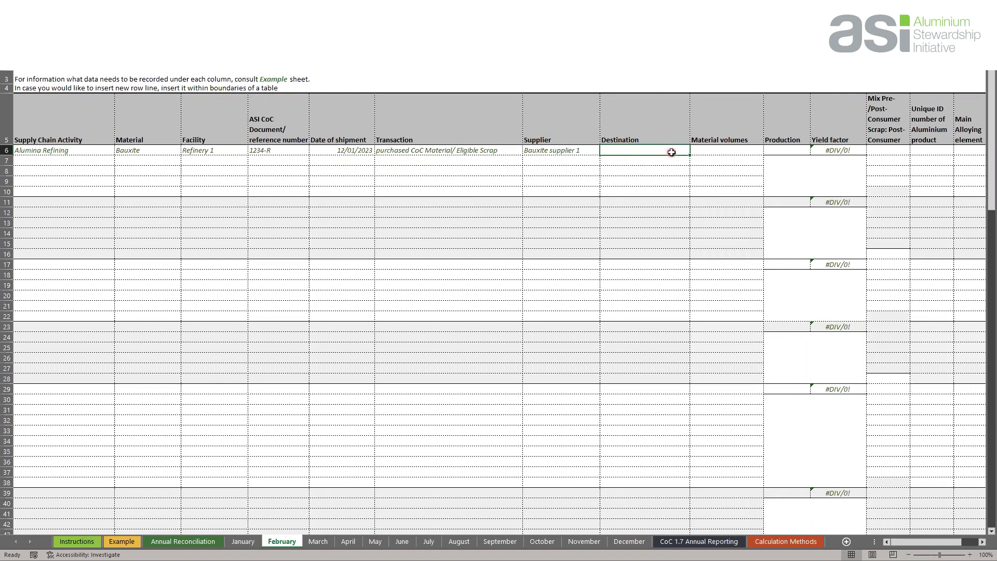
pyautogui.click(718, 151)
pyautogui.write('500000')
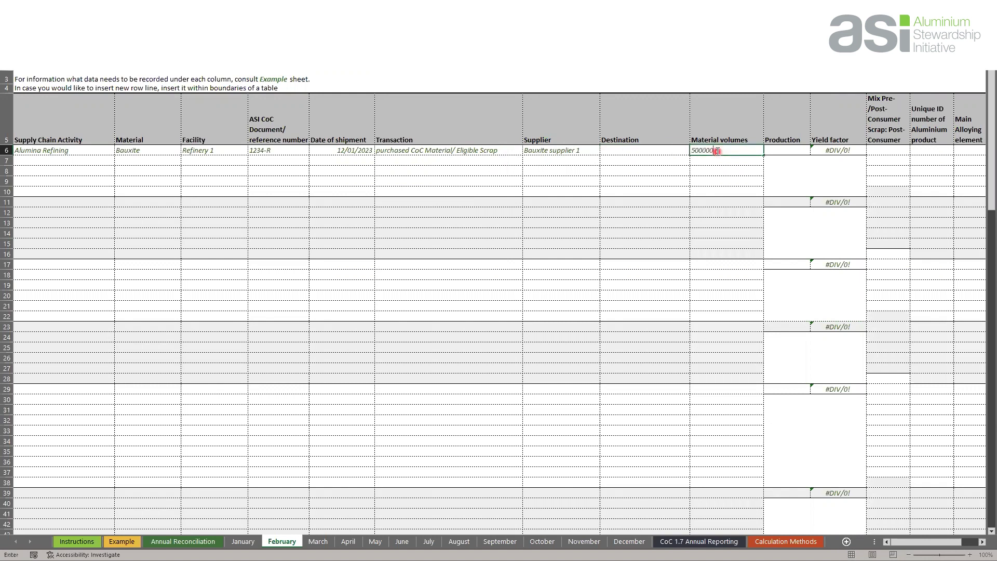
pyautogui.click(775, 152)
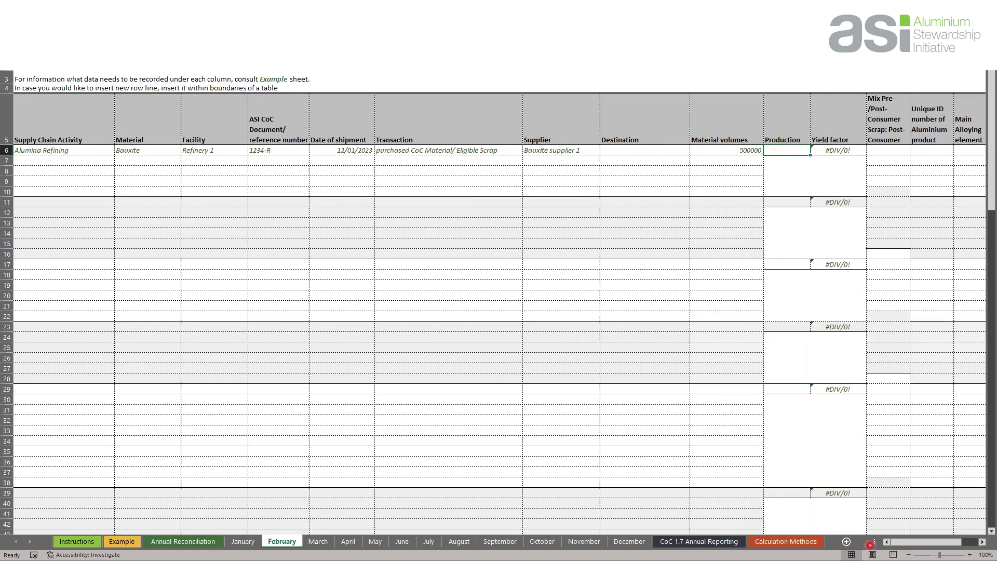
# Scroll across the February sheet, then switch to the Annual Reconciliation sheet.
pyautogui.click(898, 542)
pyautogui.moveTo(905, 542); pyautogui.dragTo(970, 542)
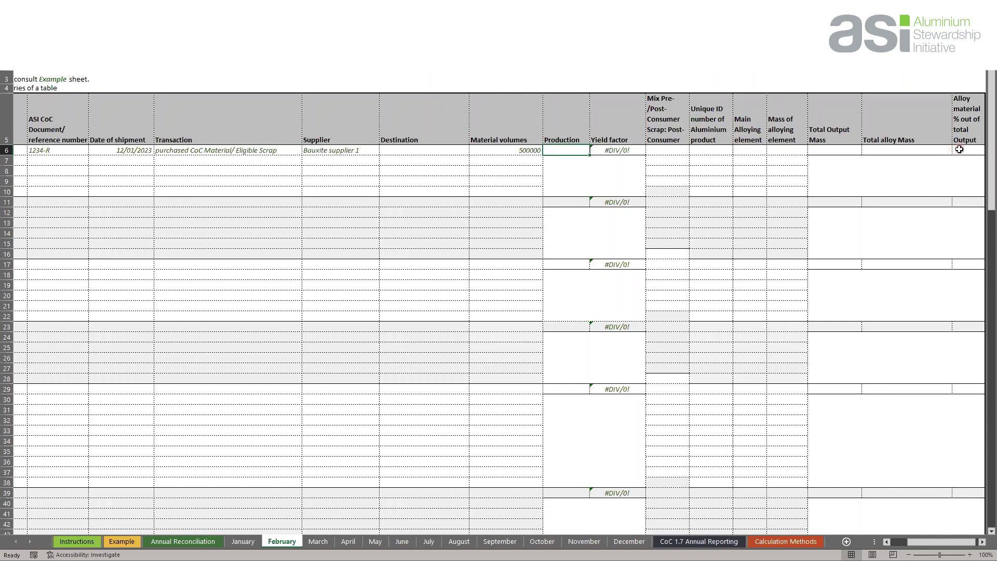
pyautogui.click(167, 541)
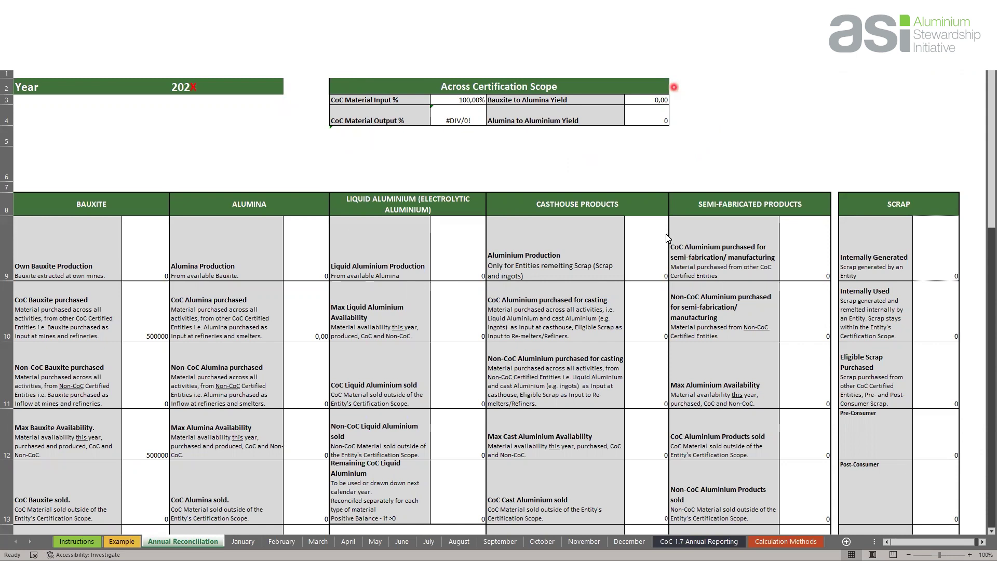
# Switch to the CoC 1.7 Annual Reporting sheet to see Input ASI Bauxite at 500000.
pyautogui.click(693, 542)
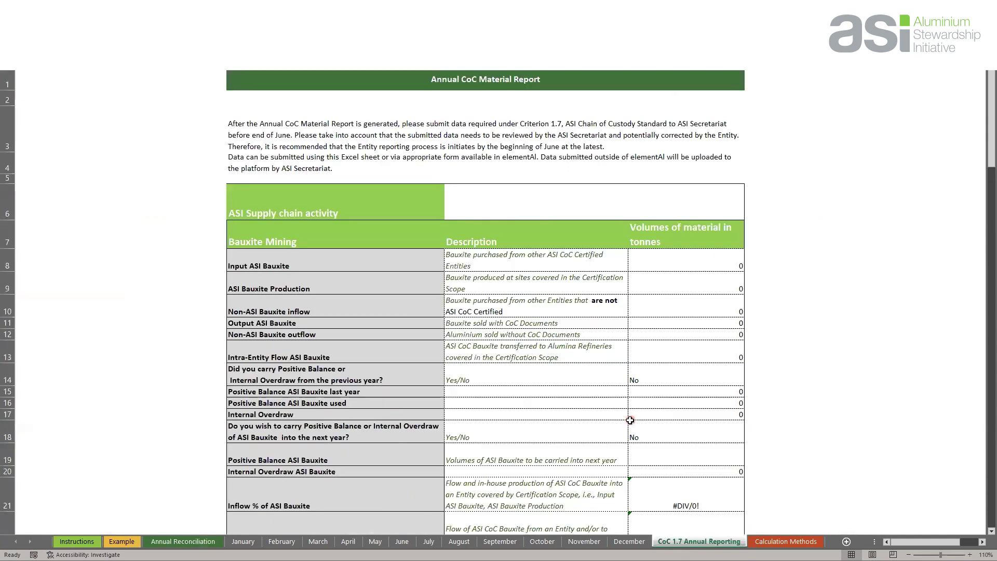
pyautogui.scroll(-3, 630, 422)
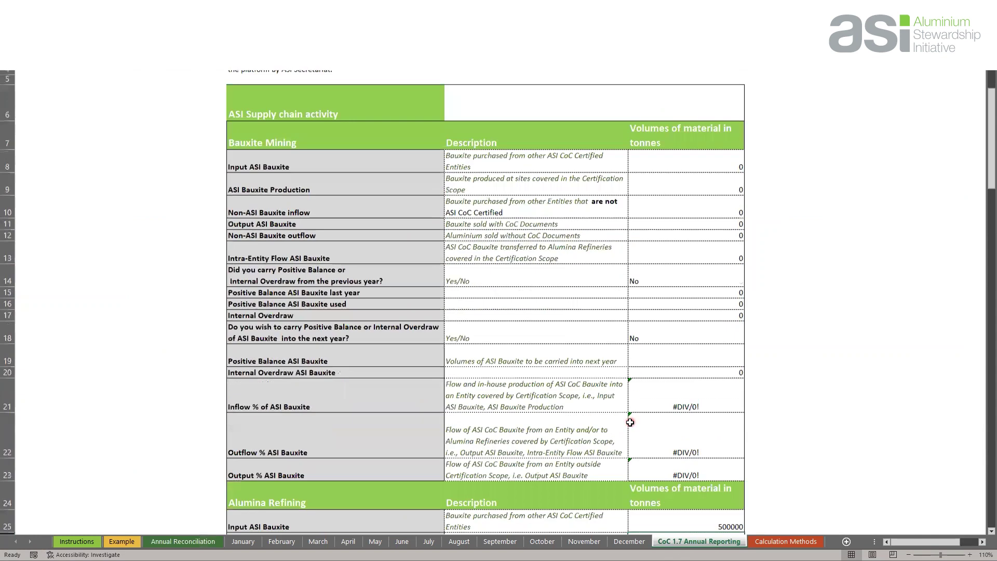
pyautogui.scroll(-2, 631, 422)
pyautogui.scroll(-2, 630, 423)
pyautogui.scroll(-2, 630, 423)
pyautogui.scroll(-2, 631, 422)
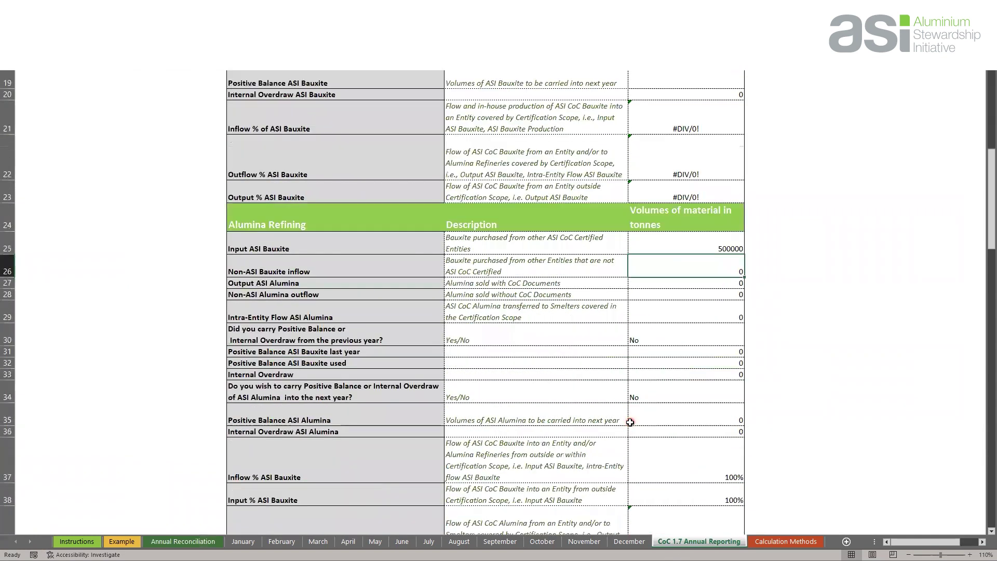
pyautogui.scroll(-1, 631, 422)
pyautogui.scroll(-1, 630, 422)
pyautogui.scroll(-1, 630, 422)
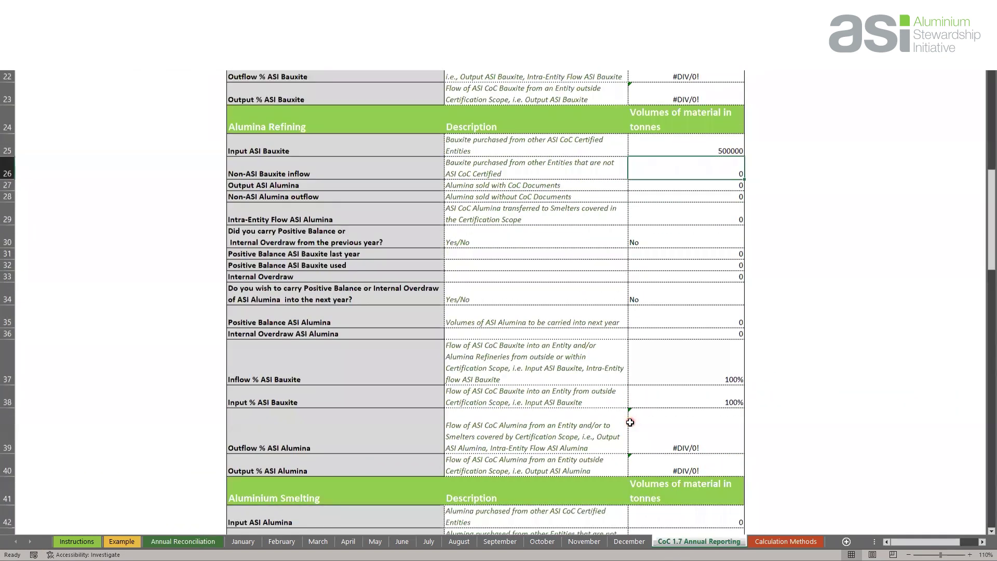
pyautogui.scroll(-2, 631, 422)
pyautogui.scroll(-1, 630, 423)
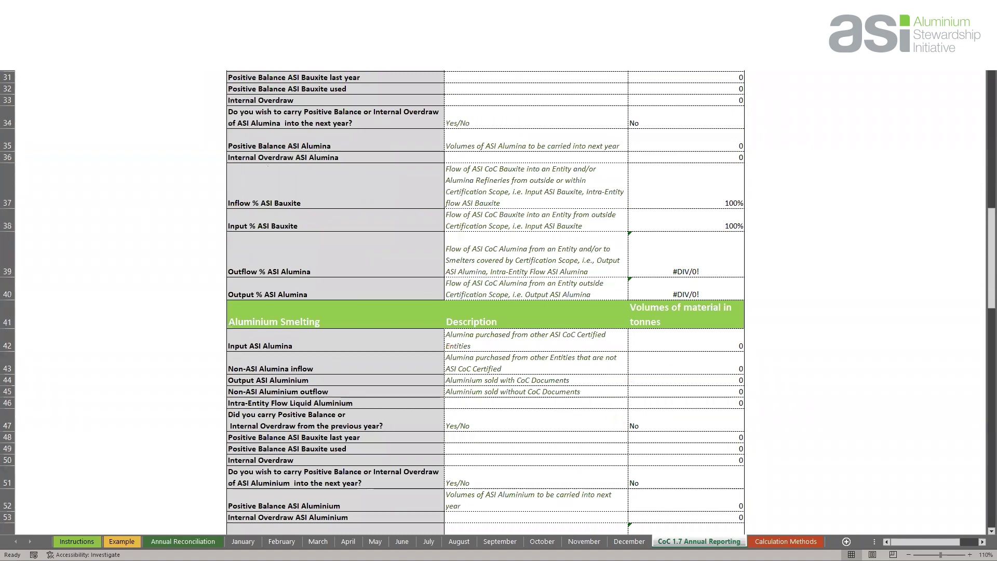